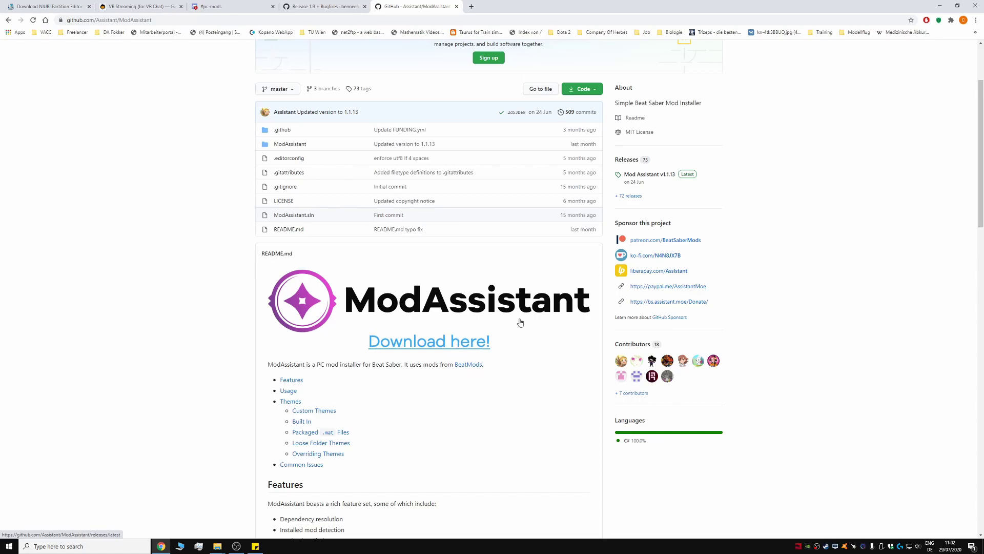
Step: Download ModAssistant.exe from the latest Mod Assistant v1.1.13 release on GitHub and launch it
click(407, 341)
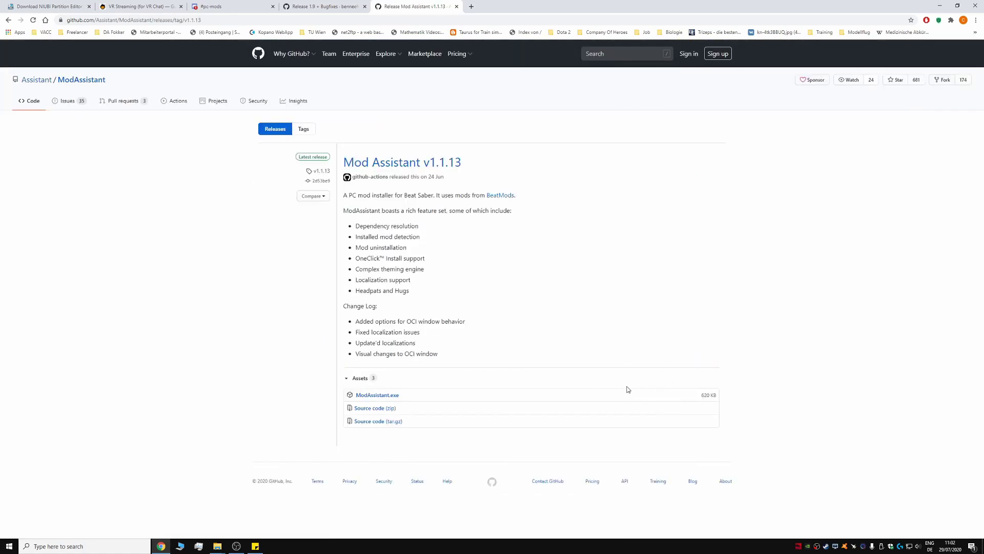
click(385, 395)
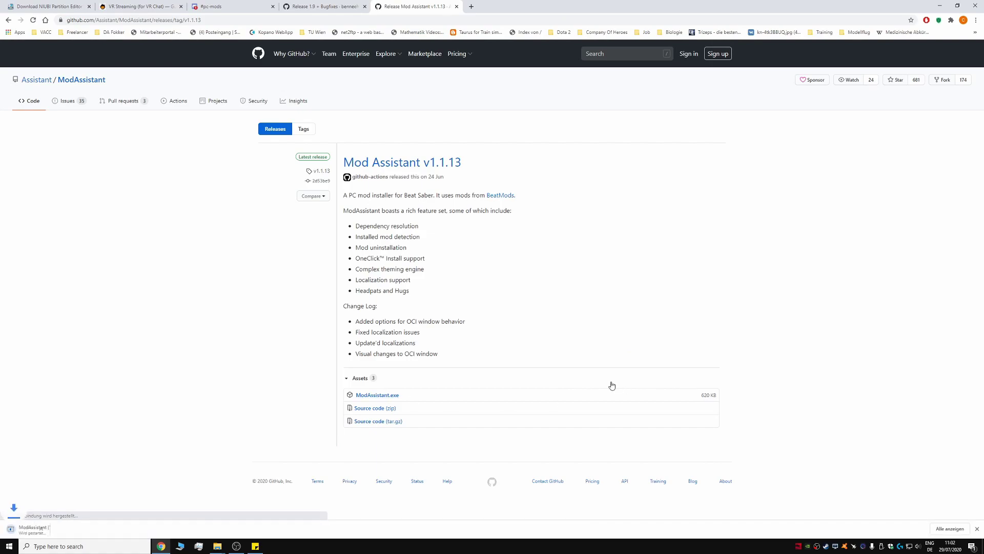
click(42, 530)
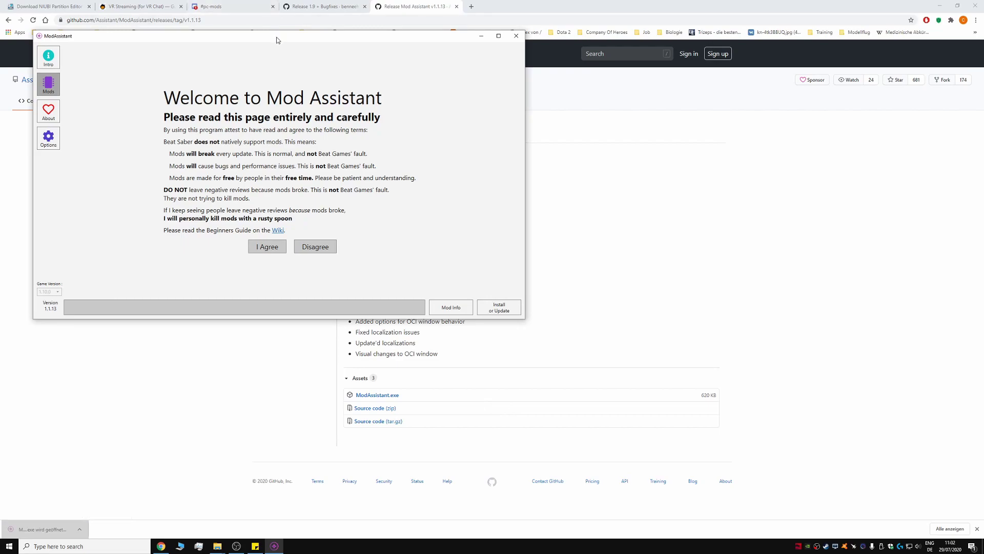
drag(277, 34, 362, 98)
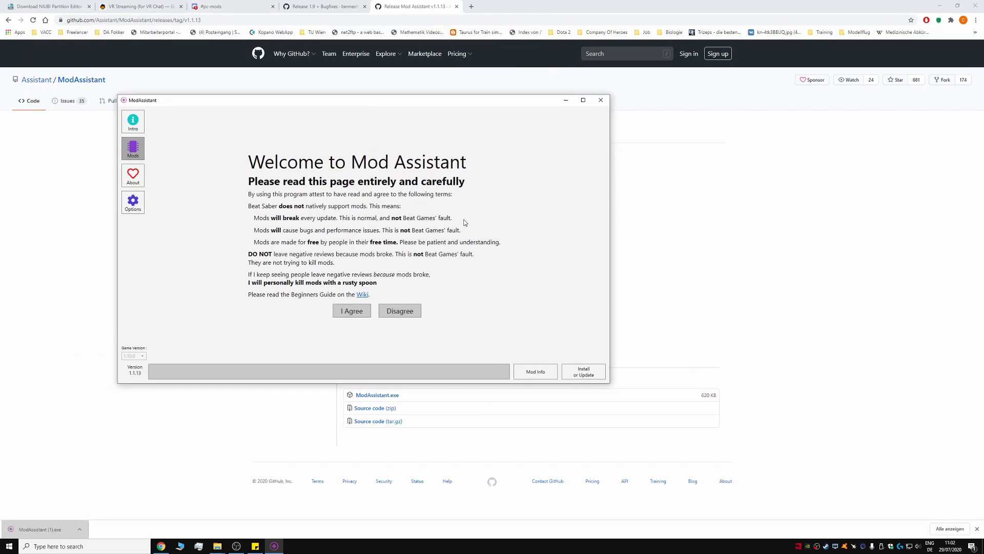
Step: Agree to the Mod Assistant terms and open the list of available mods
click(352, 310)
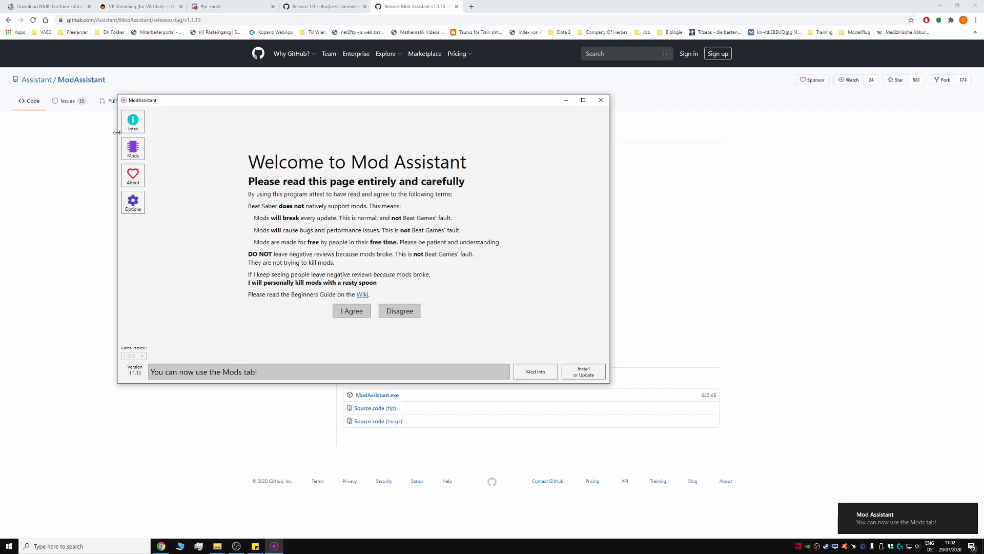
click(133, 148)
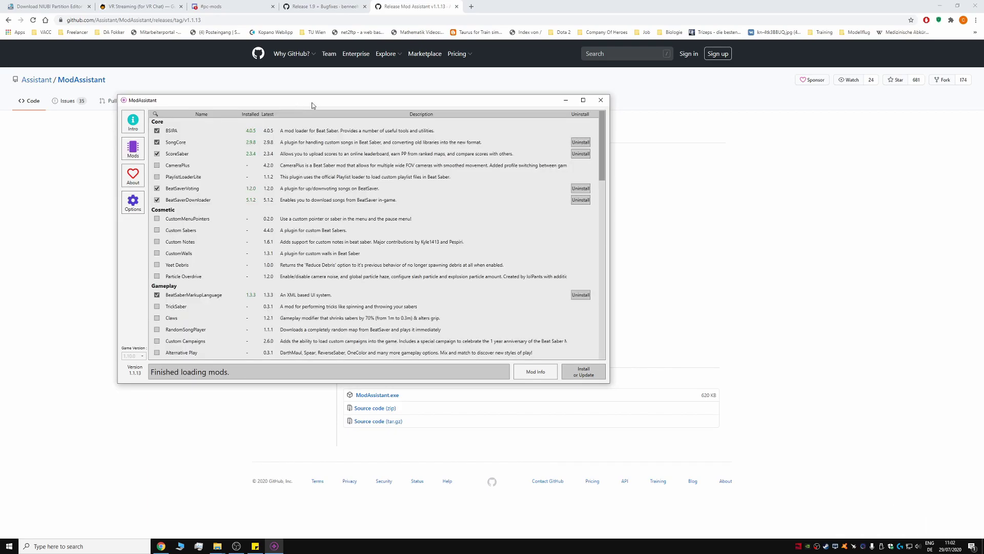
drag(312, 105, 354, 108)
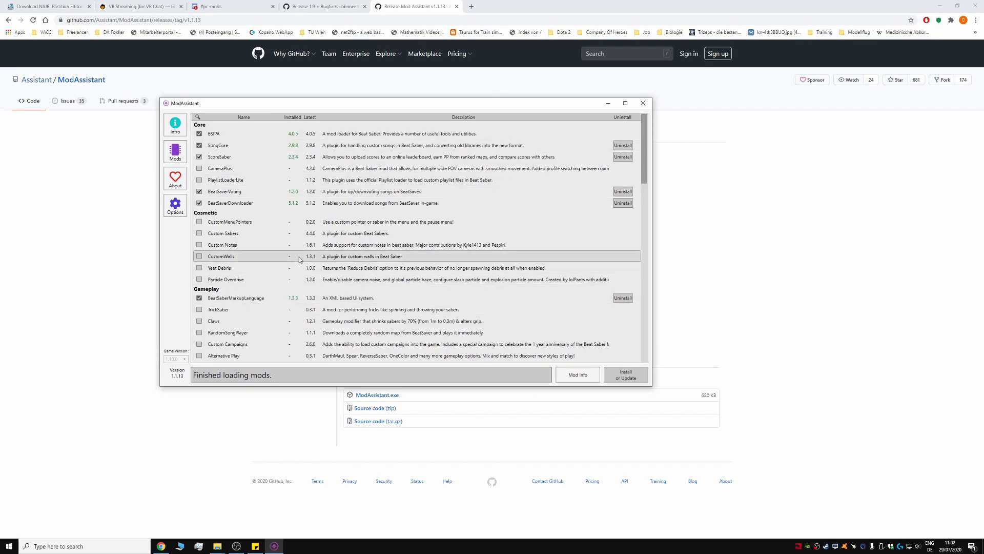
Step: Filter the mod list by "stream", select Stream Core and install it
scroll(318, 254, down, 4)
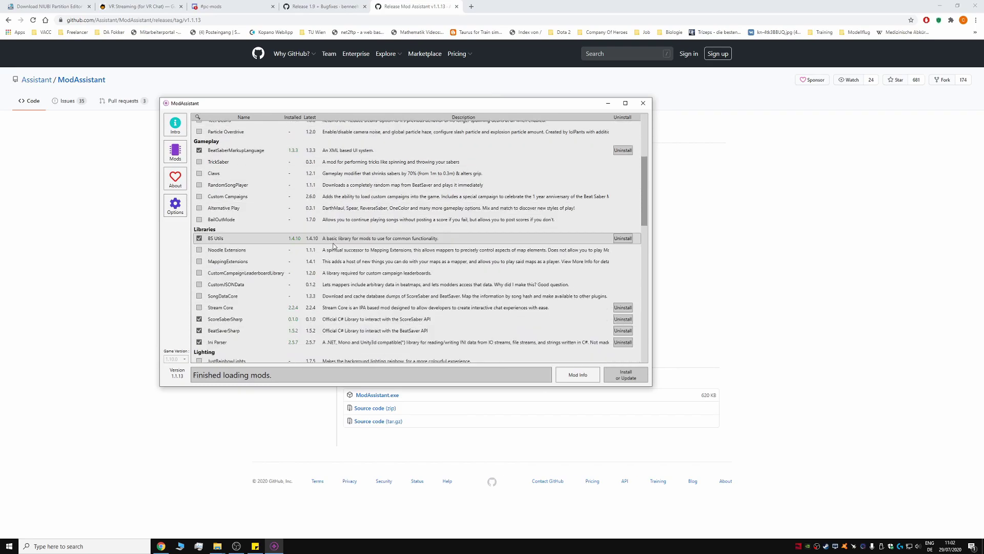
scroll(256, 205, up, 4)
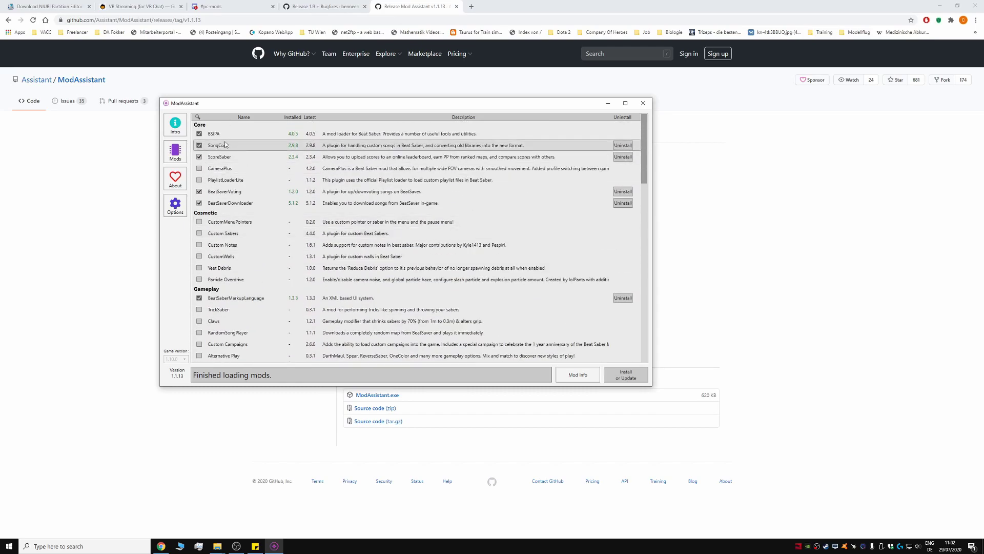
click(198, 118)
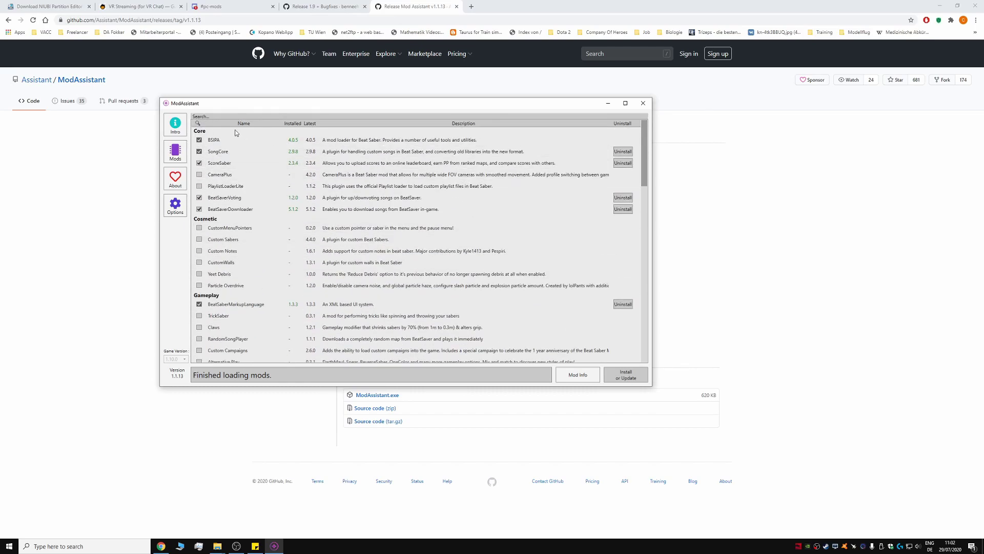
text(stream)
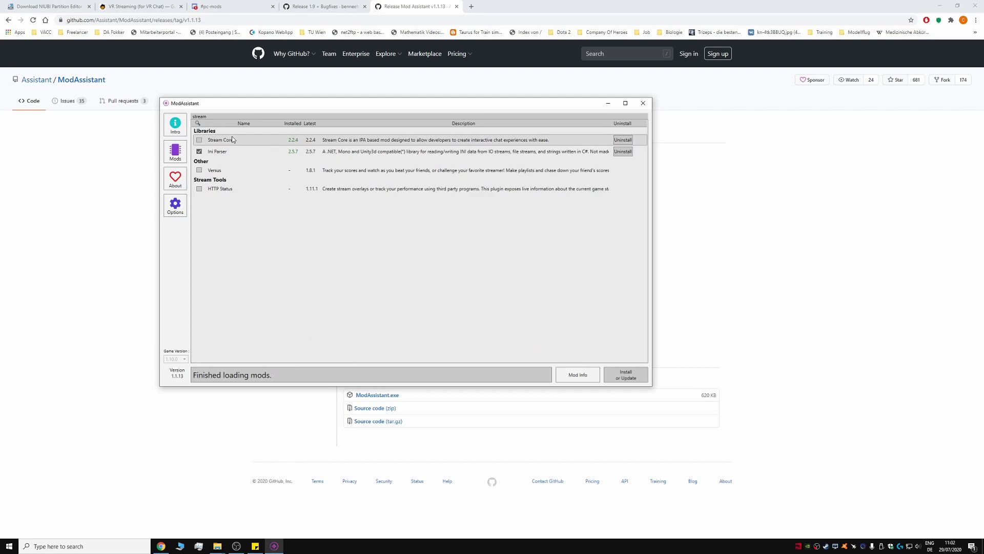
click(199, 140)
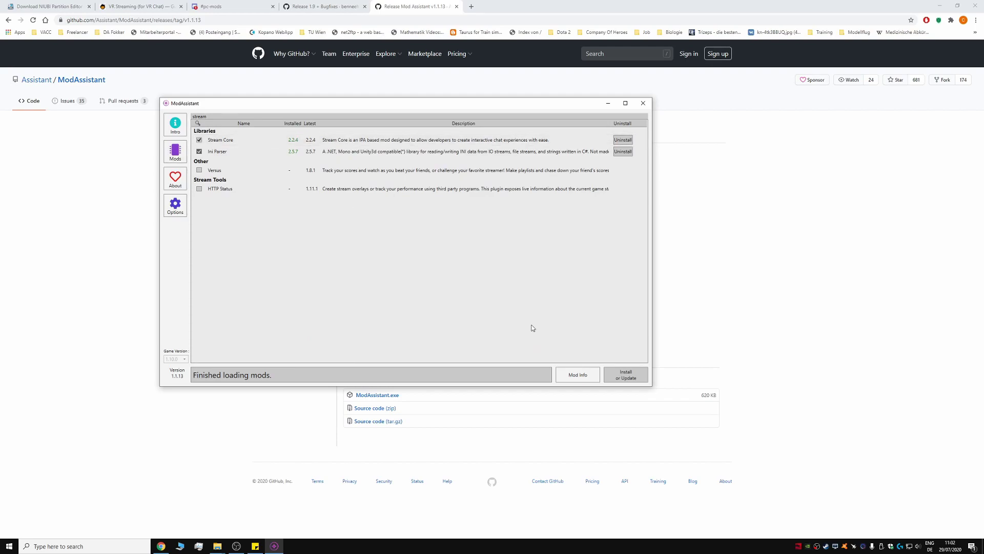
click(626, 375)
Step: Switch to File Explorer and check the Beat Saber Plugins folder for StreamCore.dll
mouse_move(217, 546)
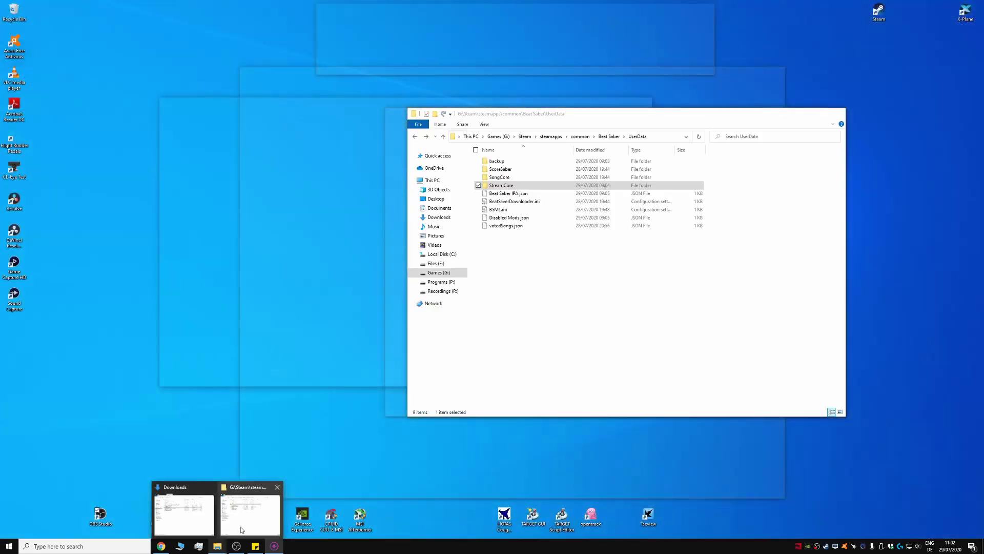
click(237, 533)
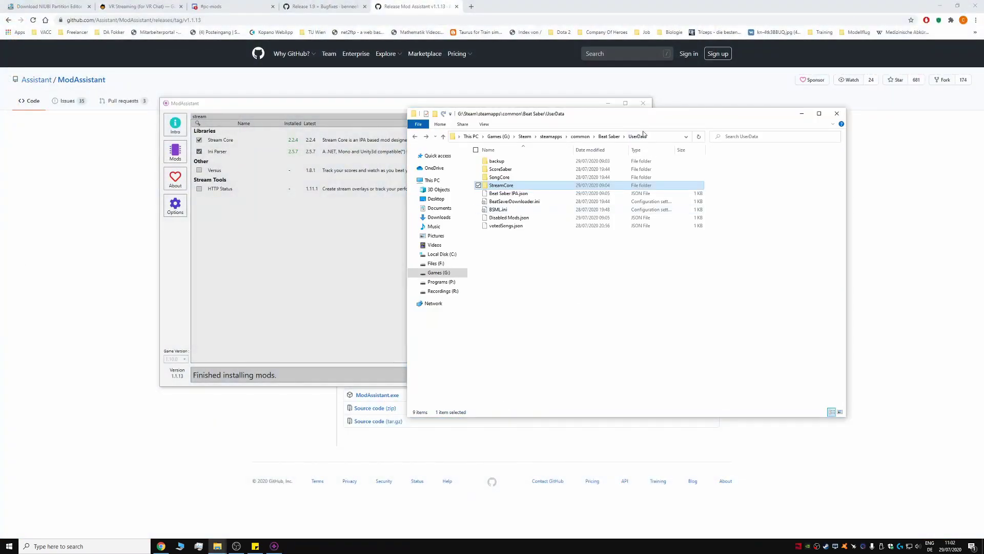
drag(645, 115, 606, 150)
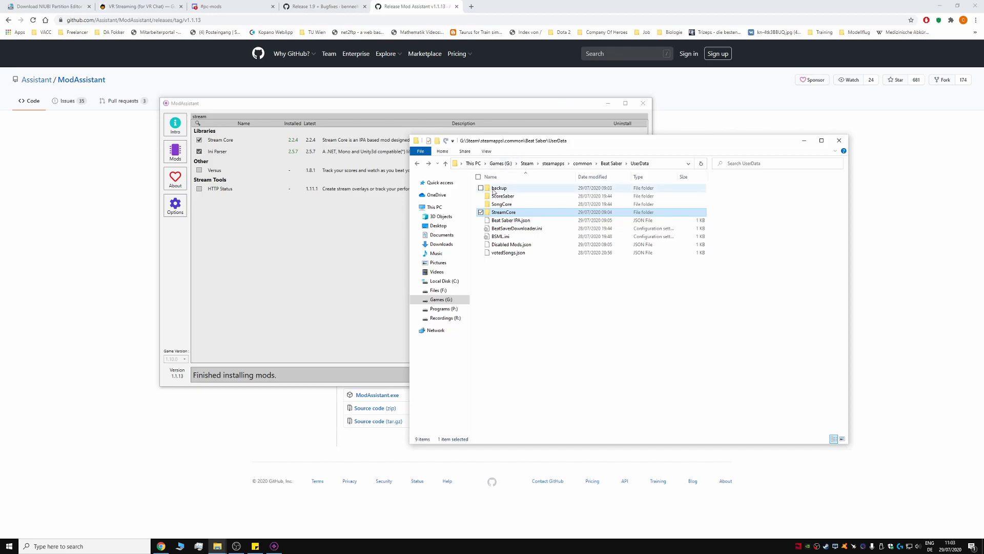
click(417, 163)
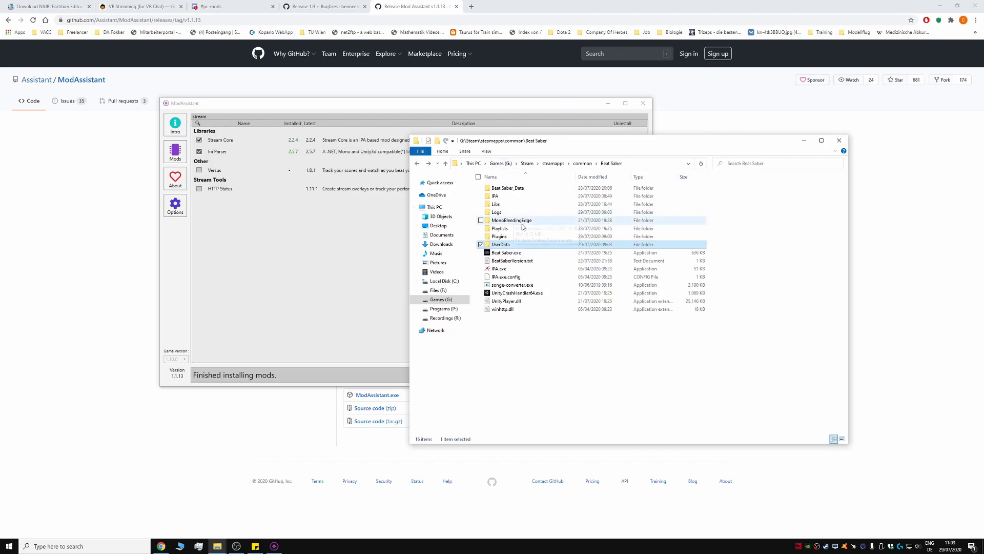
double_click(498, 237)
click(516, 288)
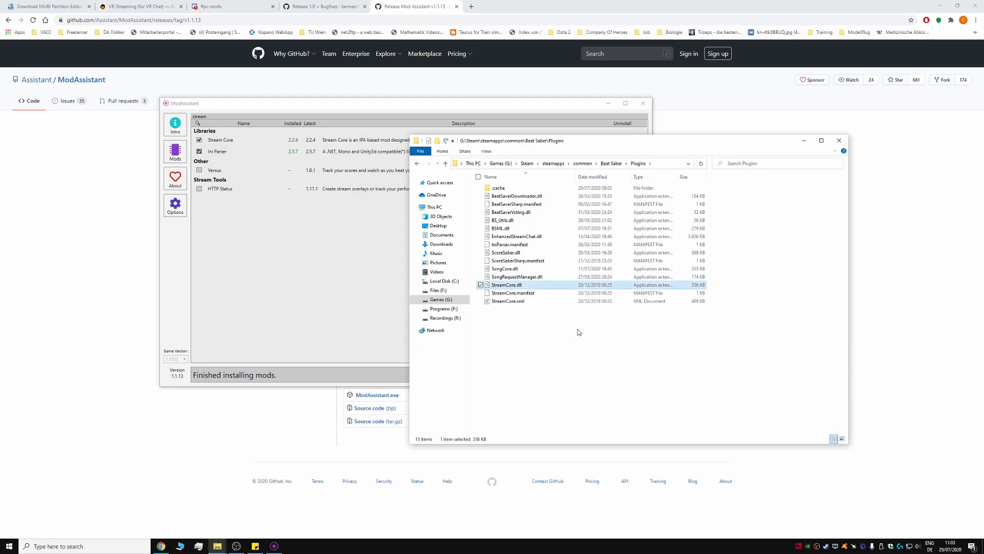
Step: Open the StreamCore folder inside Beat Saber's UserData folder
key(BackSpace)
double_click(501, 245)
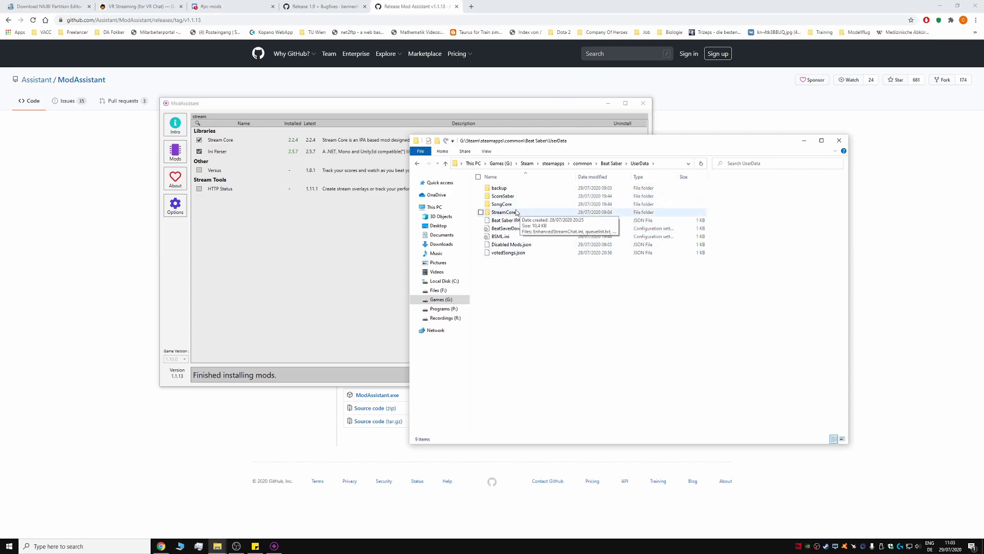
double_click(504, 212)
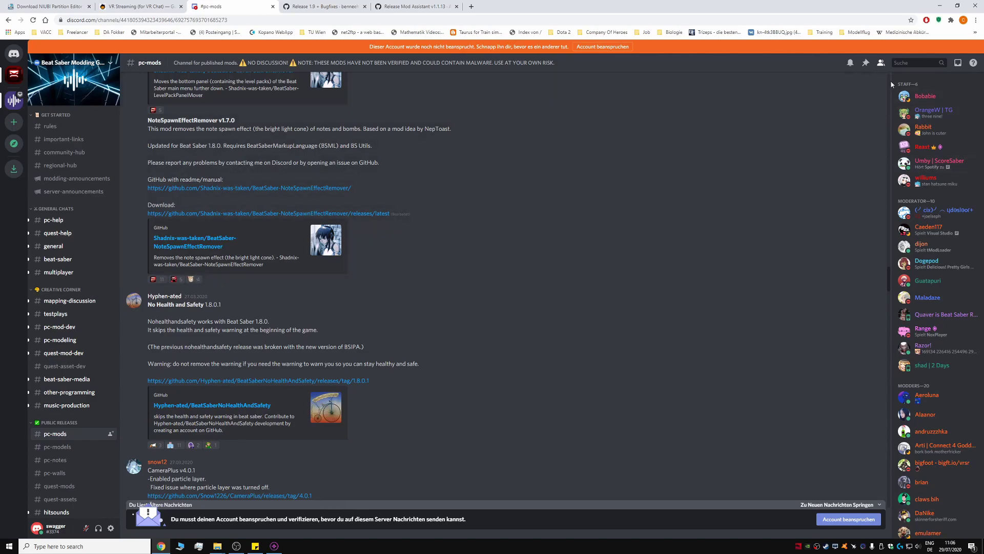
Step: Search the Beat Saber modding Discord for "song request manager" and follow the bot's link to the mod's release post
key(ctrl+f)
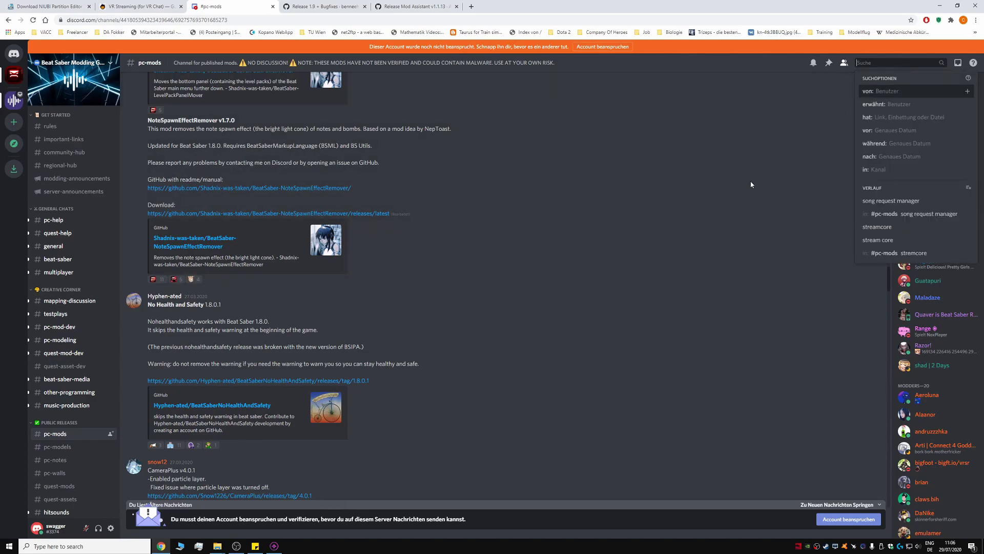
text(song req)
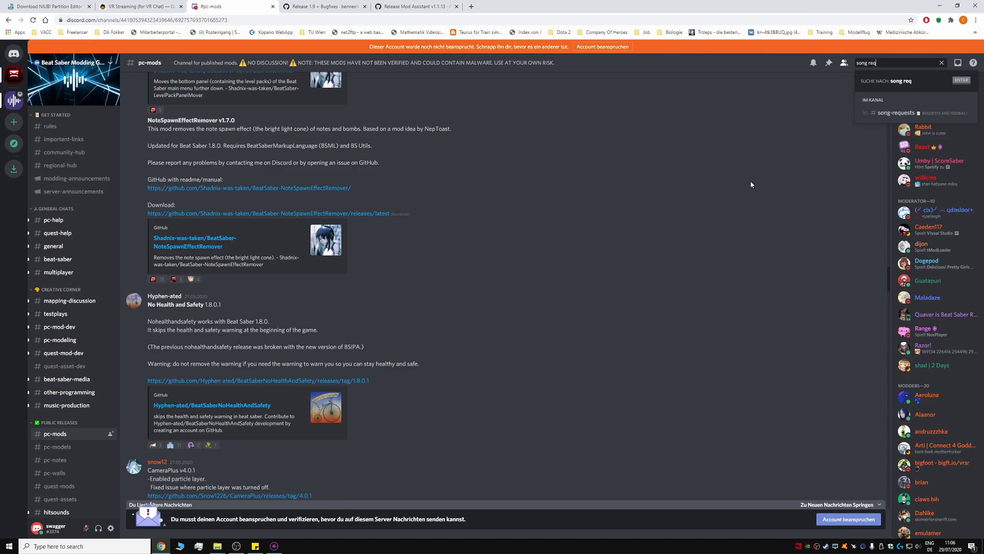
text(uest man)
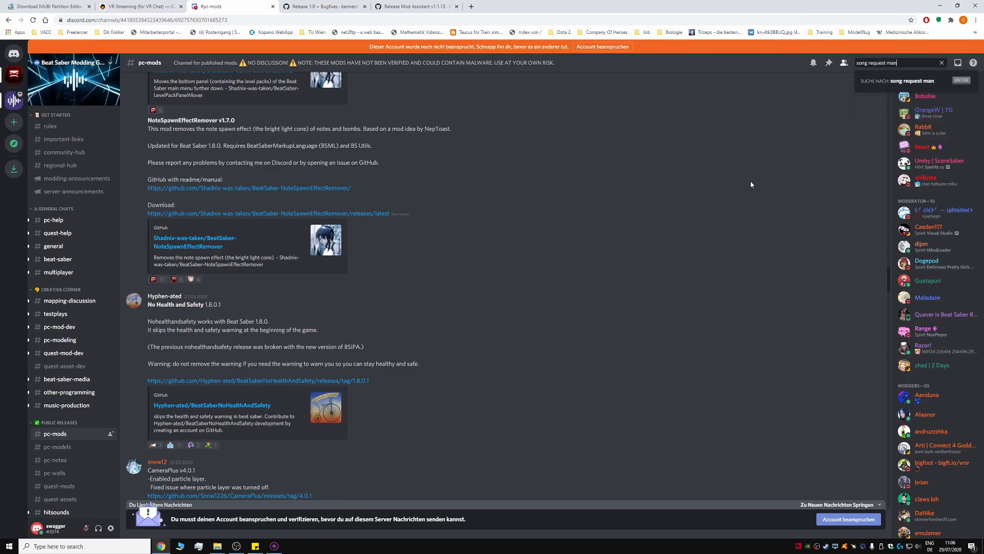
text(ager)
key(Return)
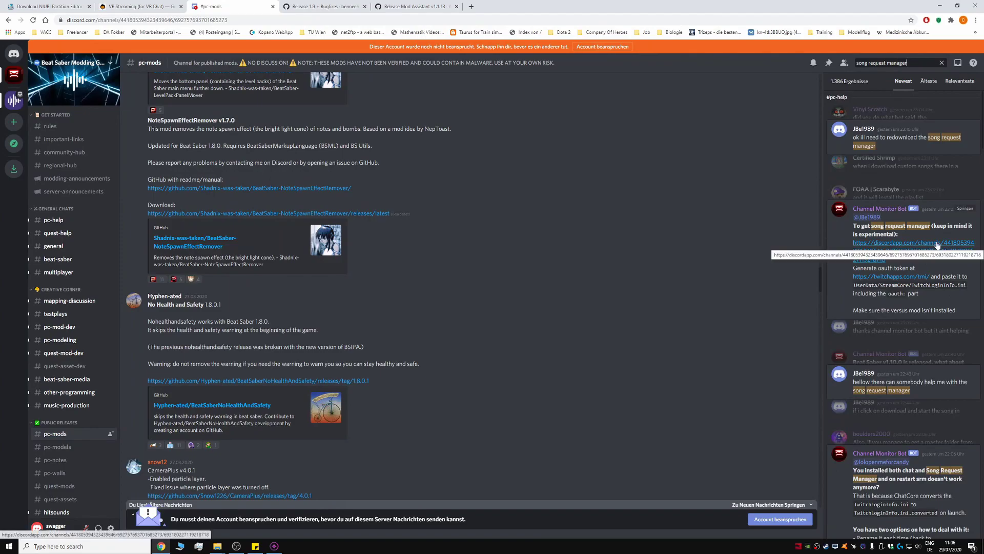
click(882, 258)
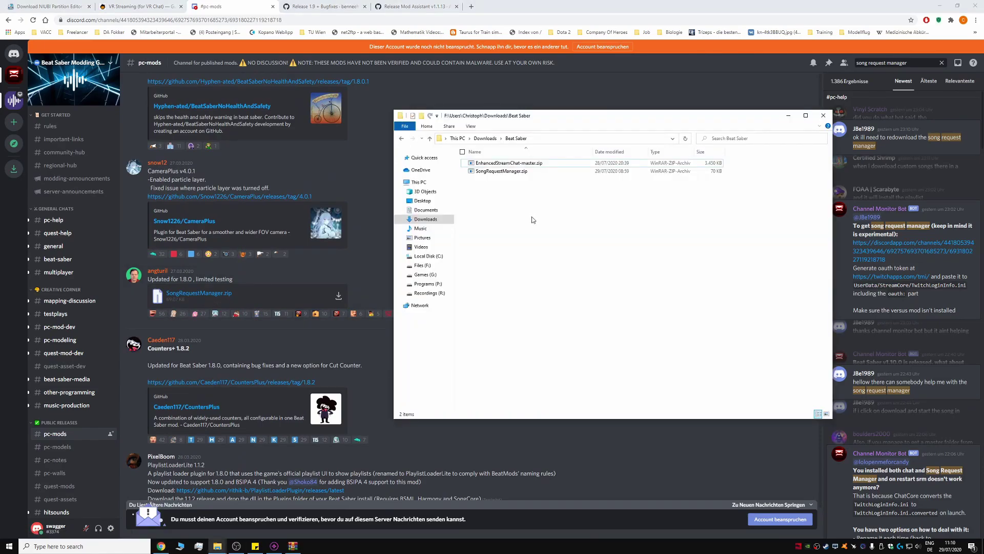
Step: Extract SongRequestManager.zip in the Beat Saber downloads folder and select SongRequestManager.dll in the extracted Plugins folder
right_click(518, 173)
click(539, 202)
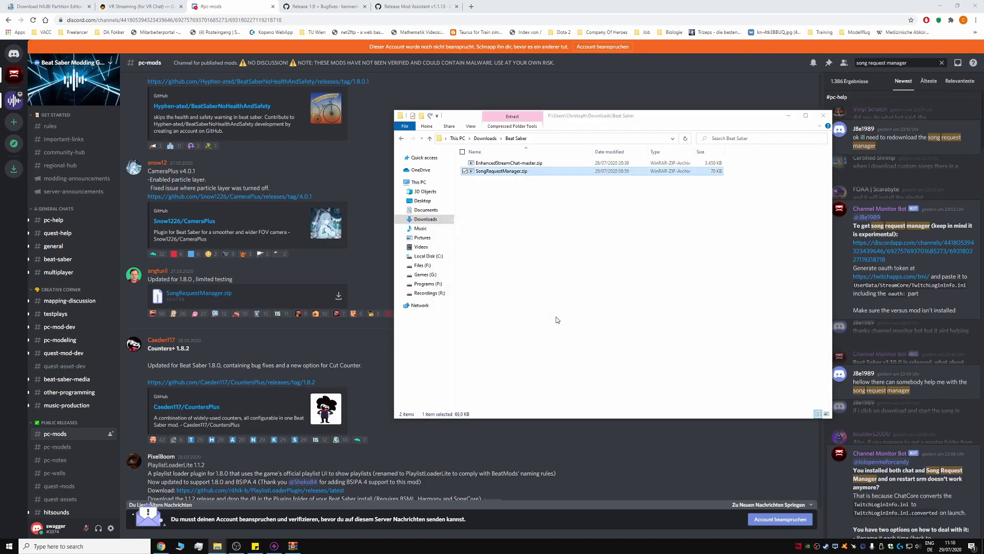
double_click(483, 162)
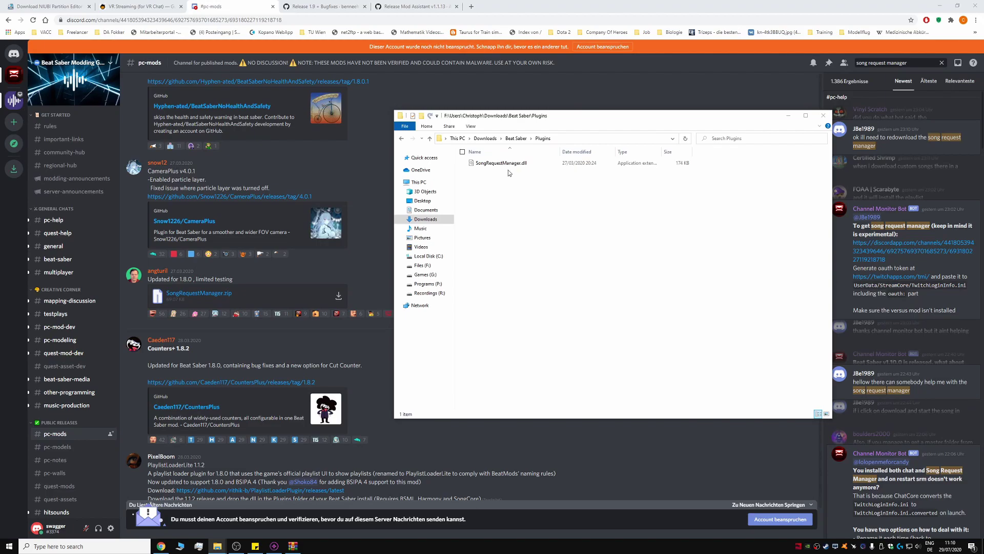
click(505, 168)
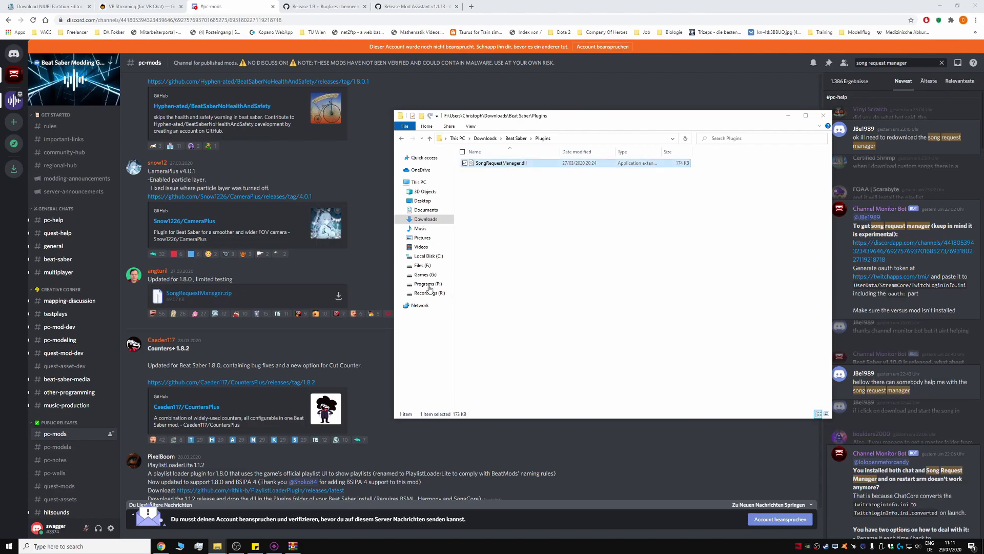
Step: Arrange the Beat Saber installation window beside the extracted files and open the game's Plugins folder
mouse_move(222, 545)
click(248, 510)
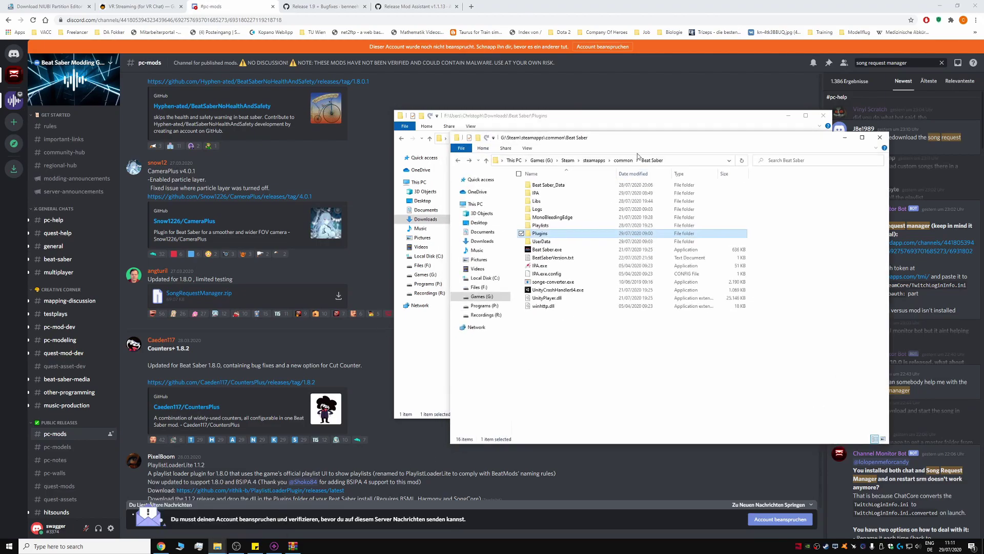
drag(628, 137, 278, 114)
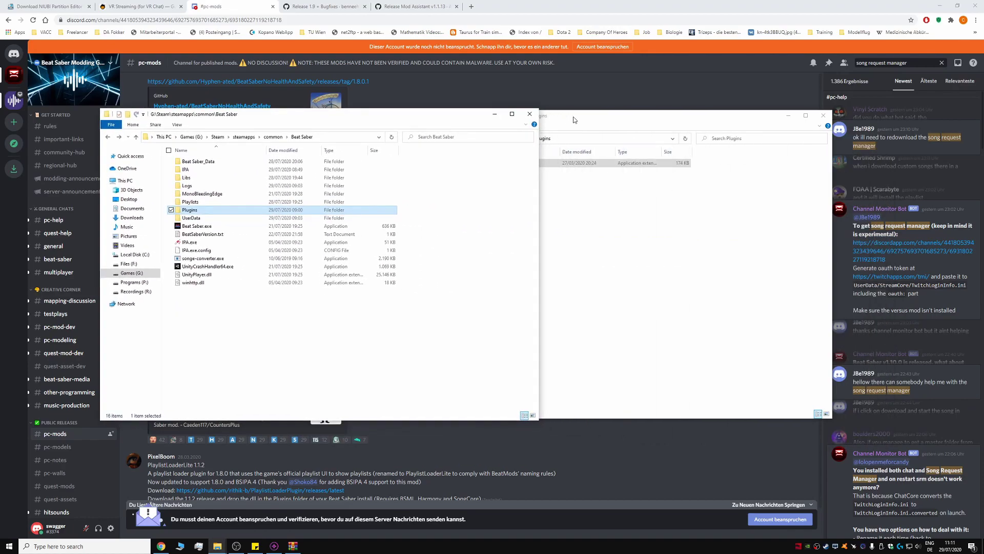
drag(590, 117, 666, 111)
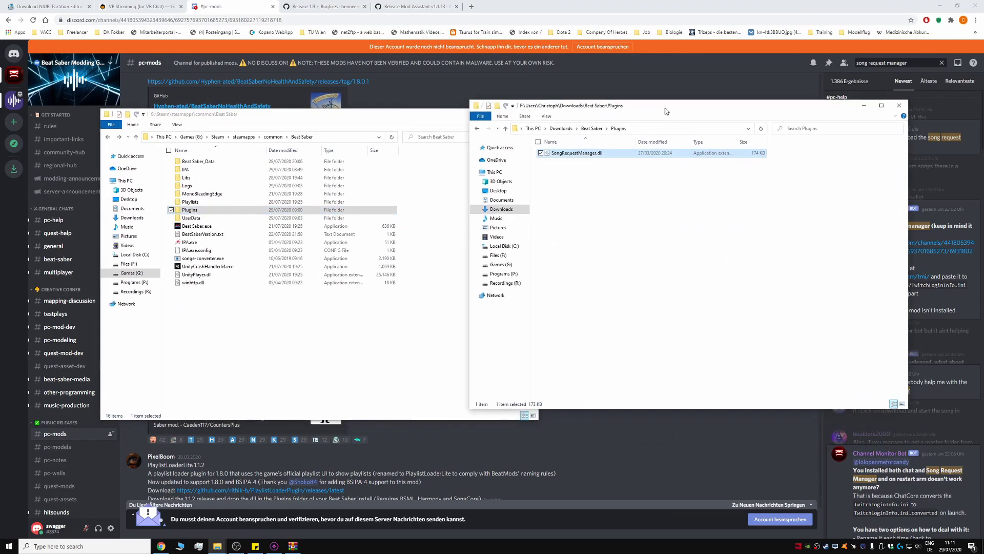
click(374, 125)
double_click(195, 210)
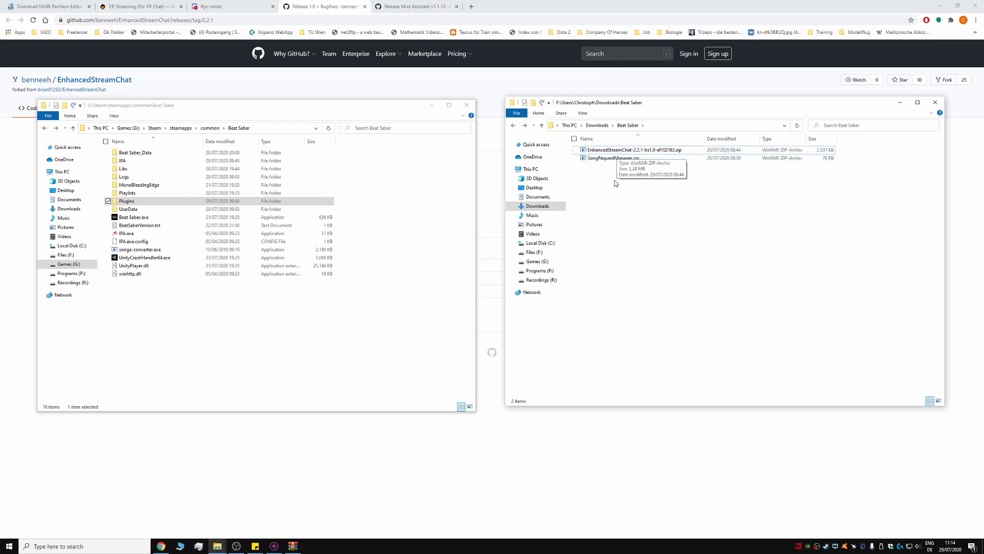
Step: Extract EnhancedStreamChat-2.2.1-bs1.9-ef102163.zip in place and open both the extracted Plugins folder and the game's Plugins folder
right_click(627, 150)
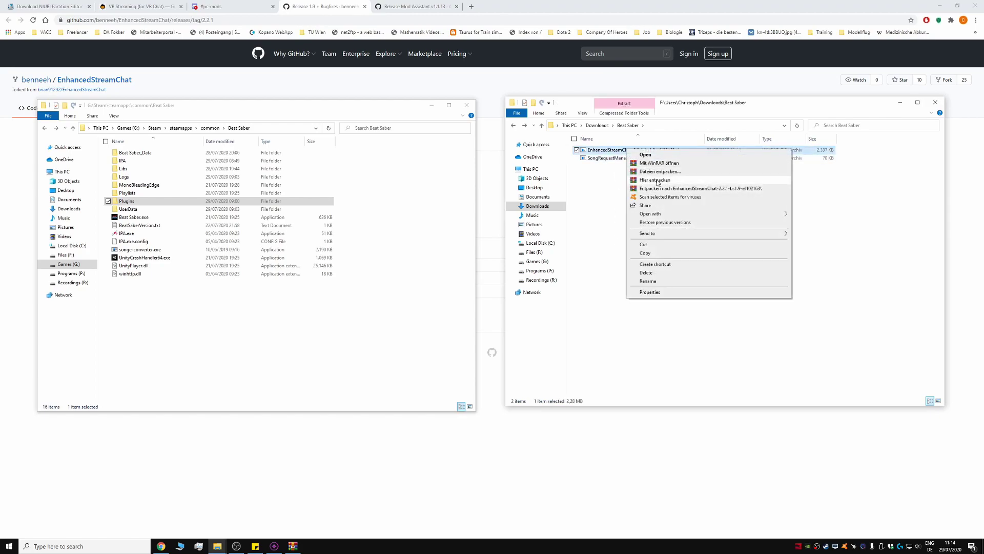
click(615, 246)
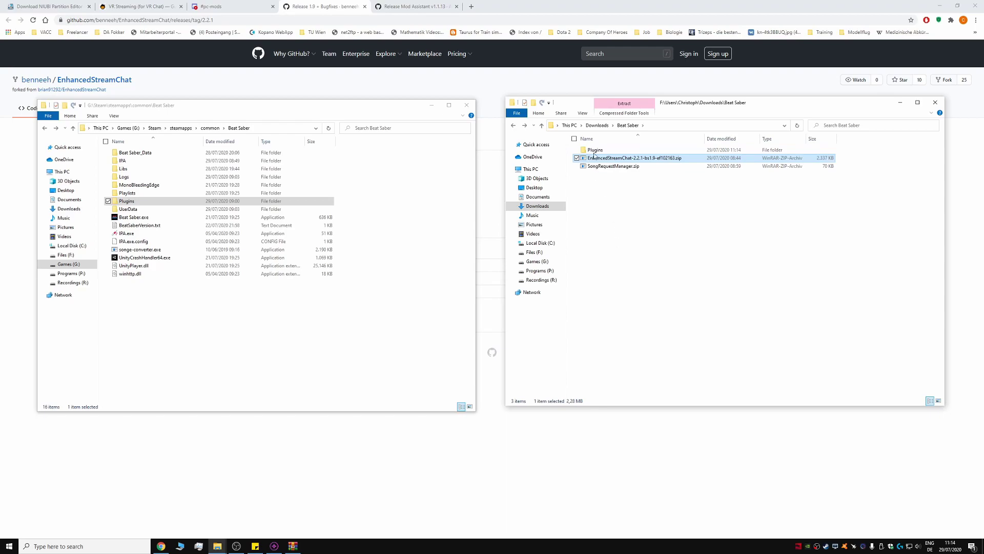
click(595, 151)
double_click(596, 152)
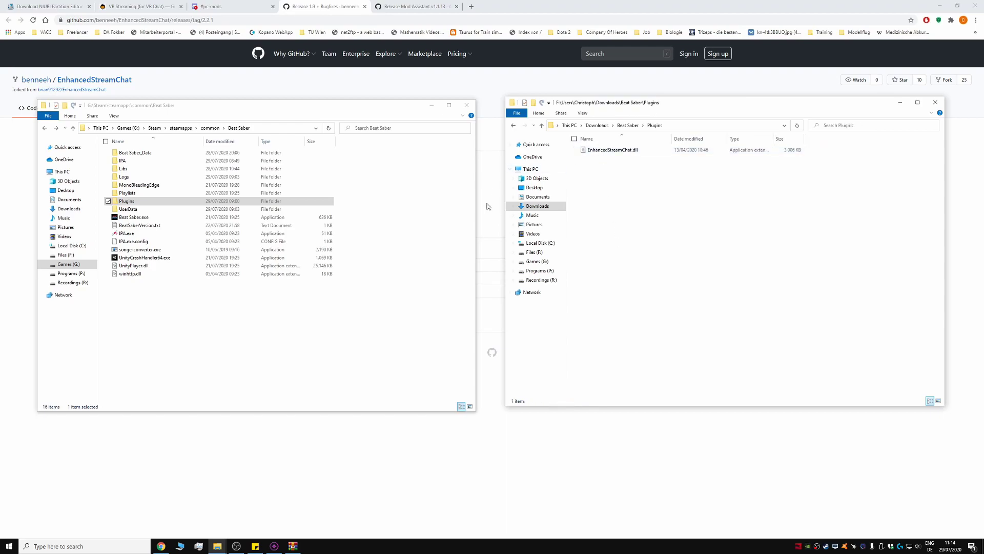
click(136, 203)
double_click(136, 202)
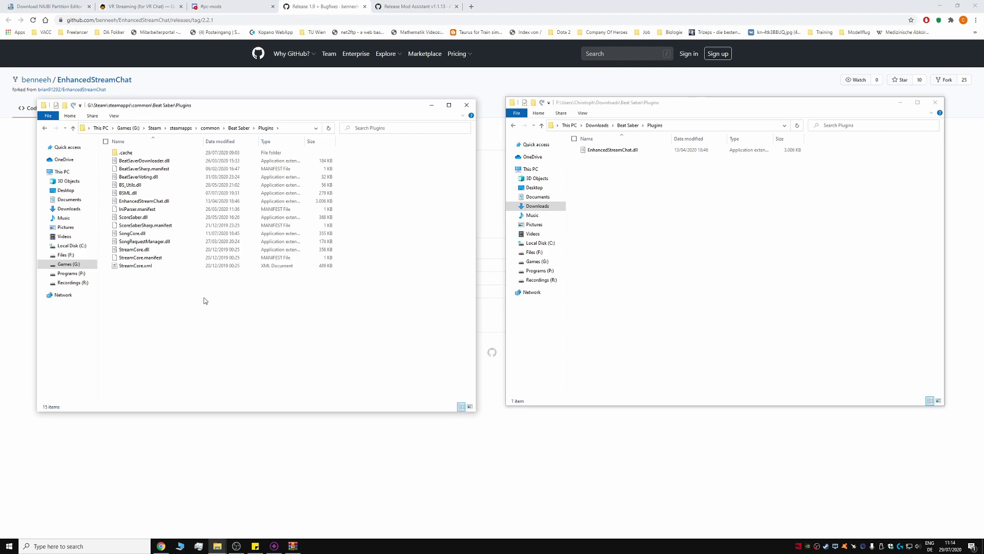
Step: Open TwitchLoginInfo.ini from the StreamCore folder inside Beat Saber's UserData folder
key(BackSpace)
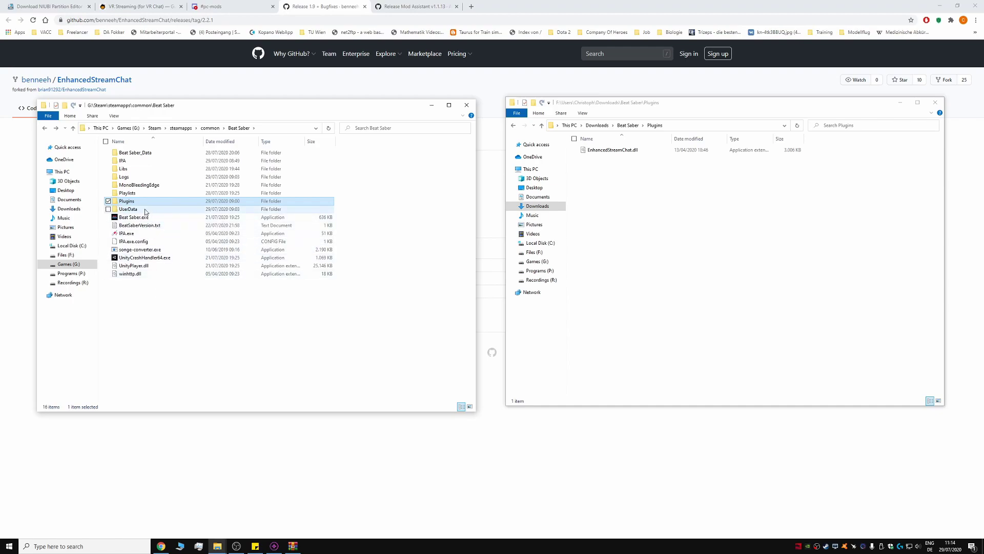
double_click(129, 209)
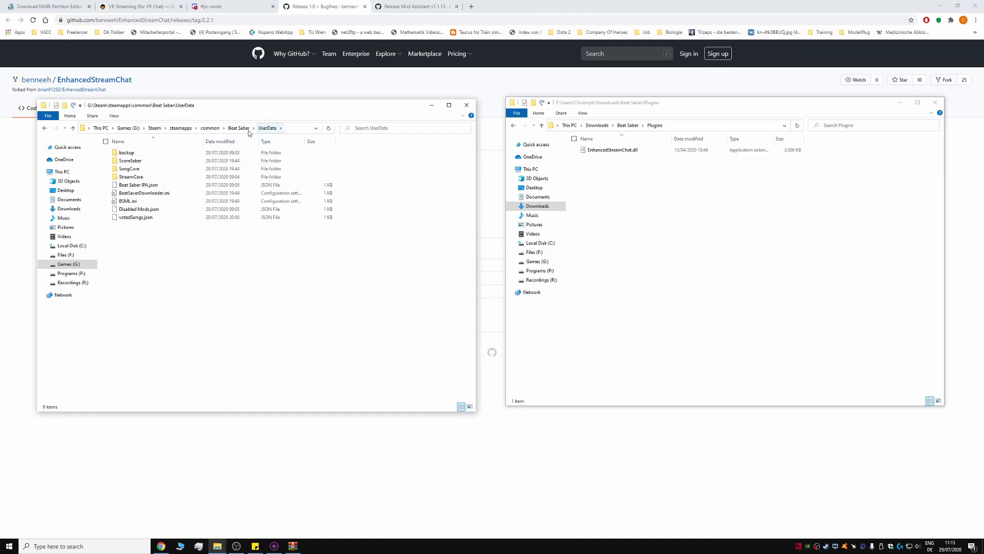
double_click(131, 177)
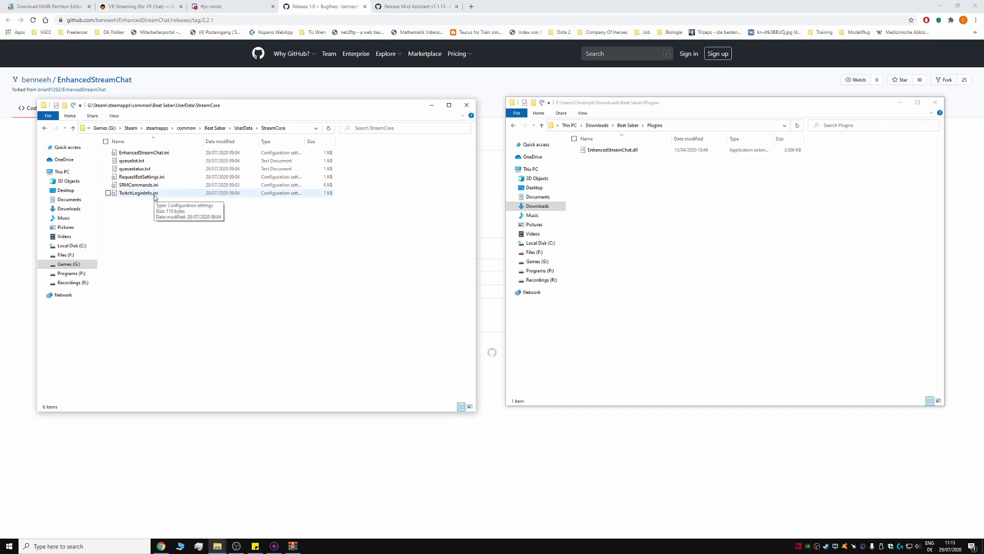
double_click(139, 193)
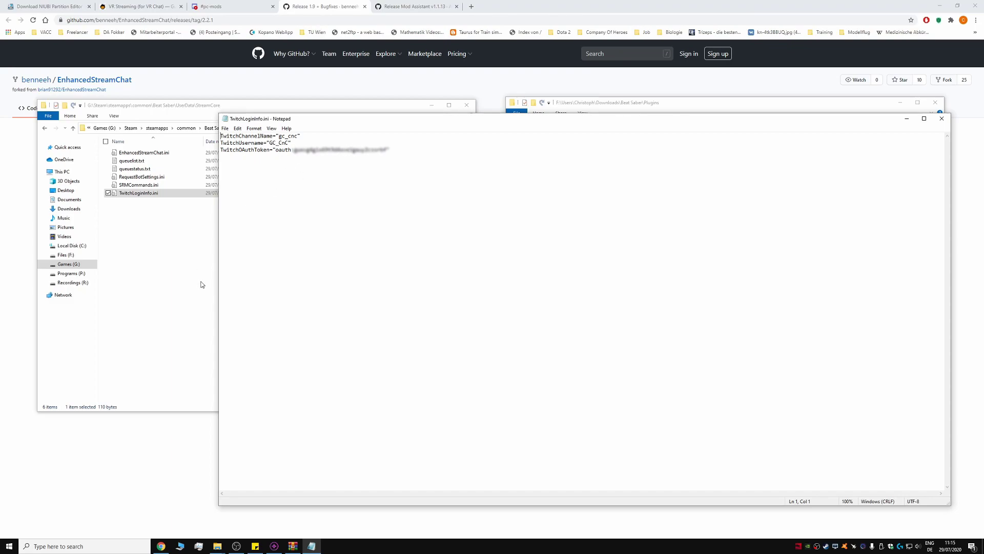
Step: Generate a Twitch chat OAuth token at twitchapps.com/tmi by connecting the Twitch account, and bring TwitchLoginInfo.ini back up over the token page
click(185, 303)
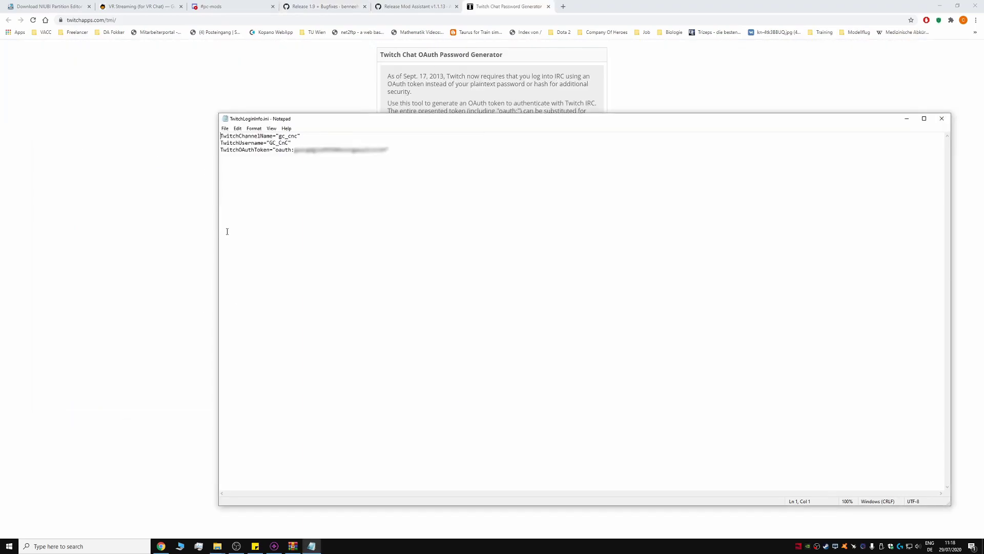
click(150, 209)
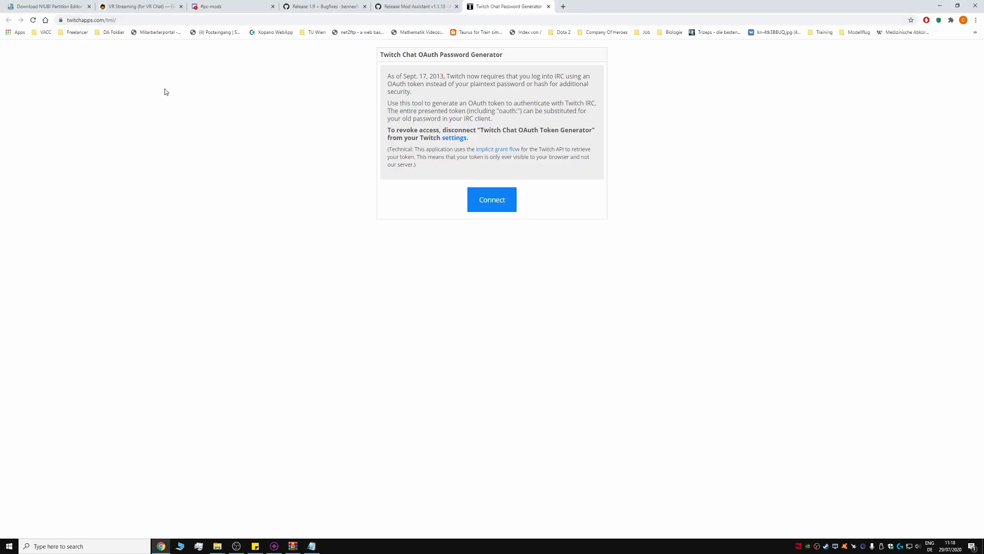
click(483, 203)
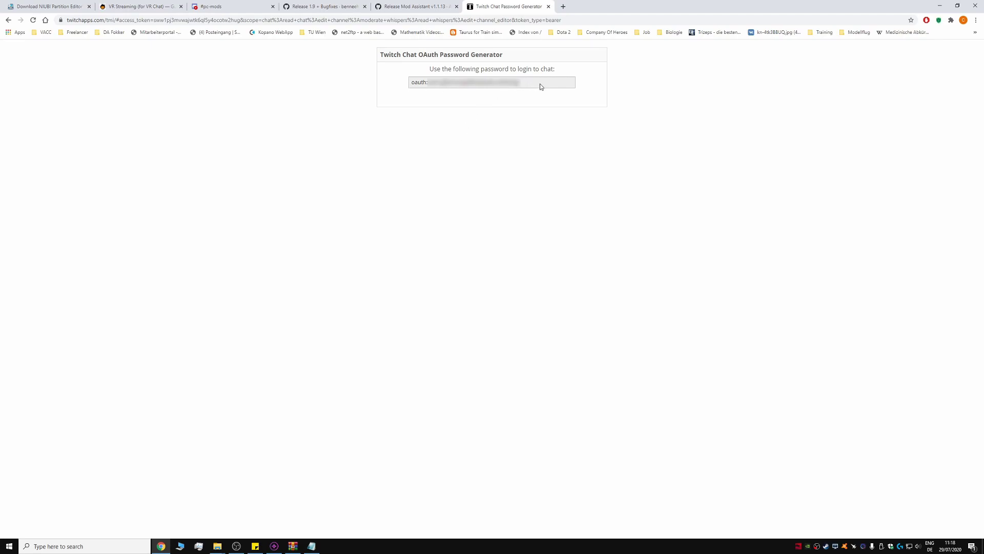
click(311, 545)
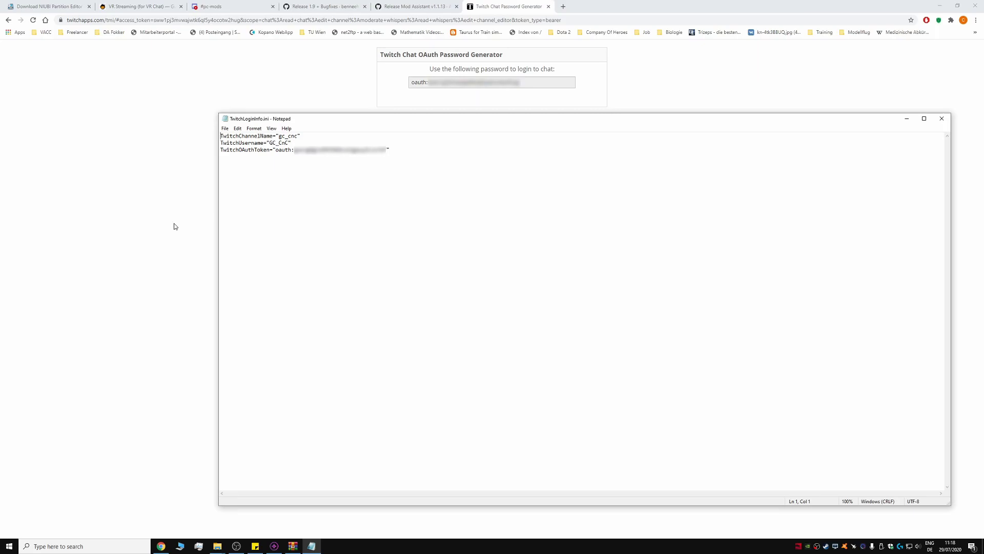
click(173, 243)
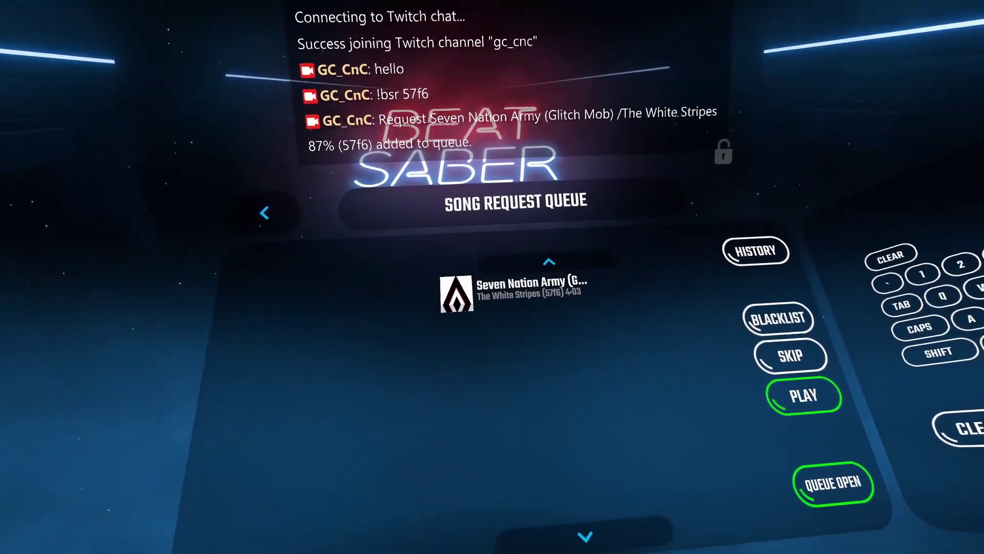
Step: Switch to Beat Saber and select the Seven Nation Army request in the song request queue
click(512, 290)
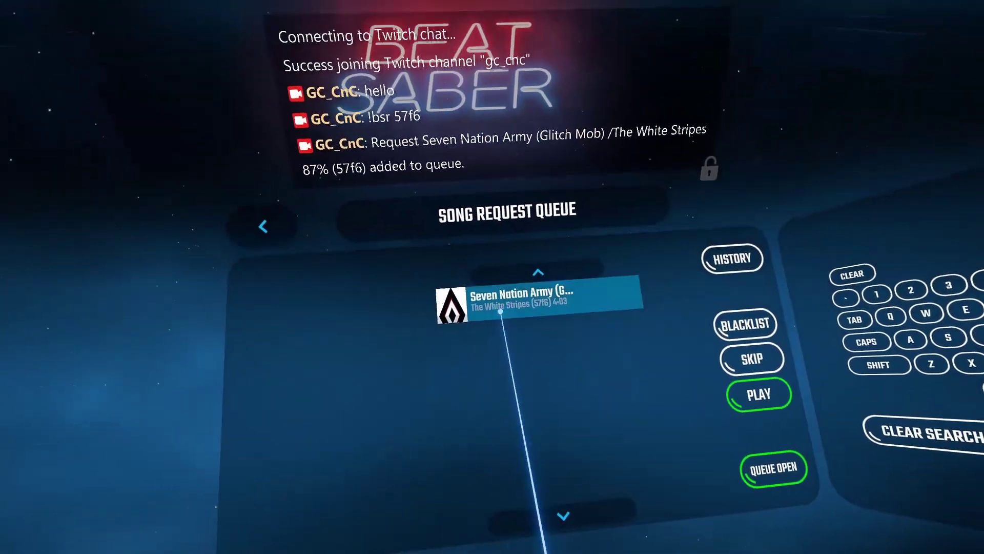